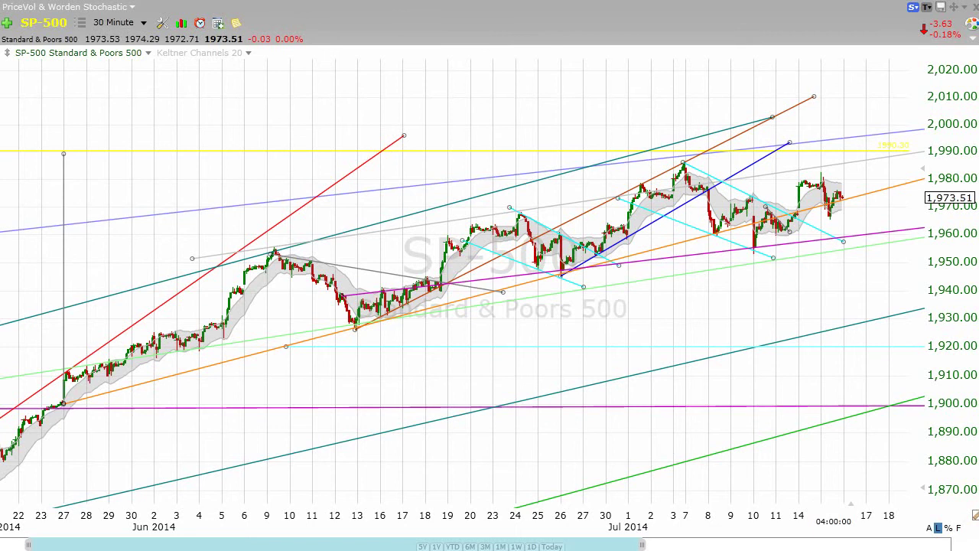
# - Zoom the SP-500 30-minute chart's time axis to span early June through mid-July 2014
pyautogui.moveTo(27, 544); pyautogui.dragTo(146, 544)
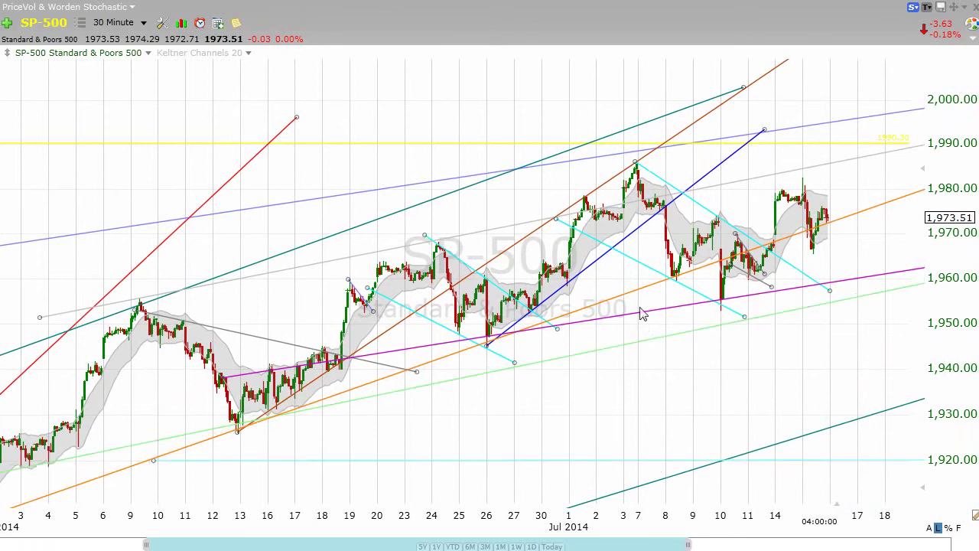
# - Lower the magenta trendline a few pixels beneath the July lows and check its info box
pyautogui.moveTo(655, 321); pyautogui.dragTo(653, 328)
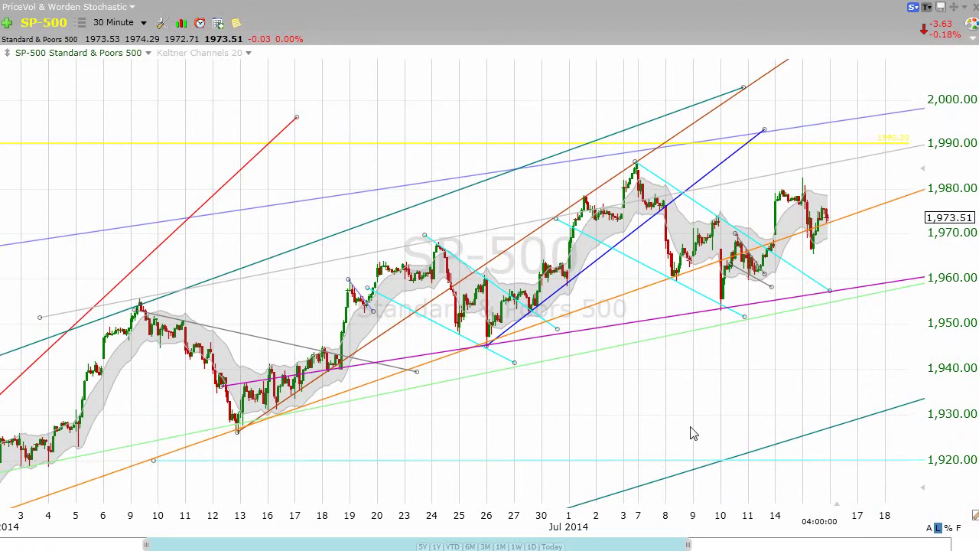
pyautogui.click(622, 322)
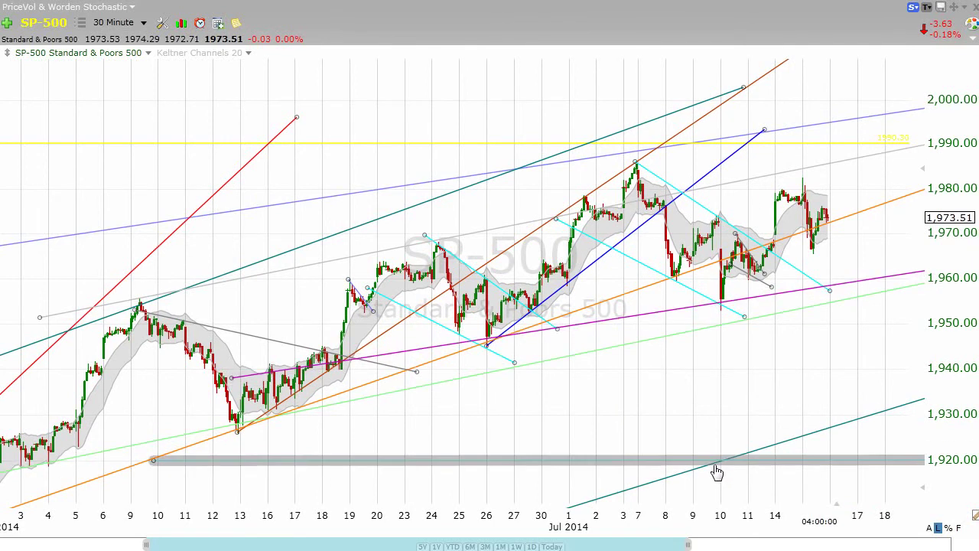
pyautogui.click(681, 163)
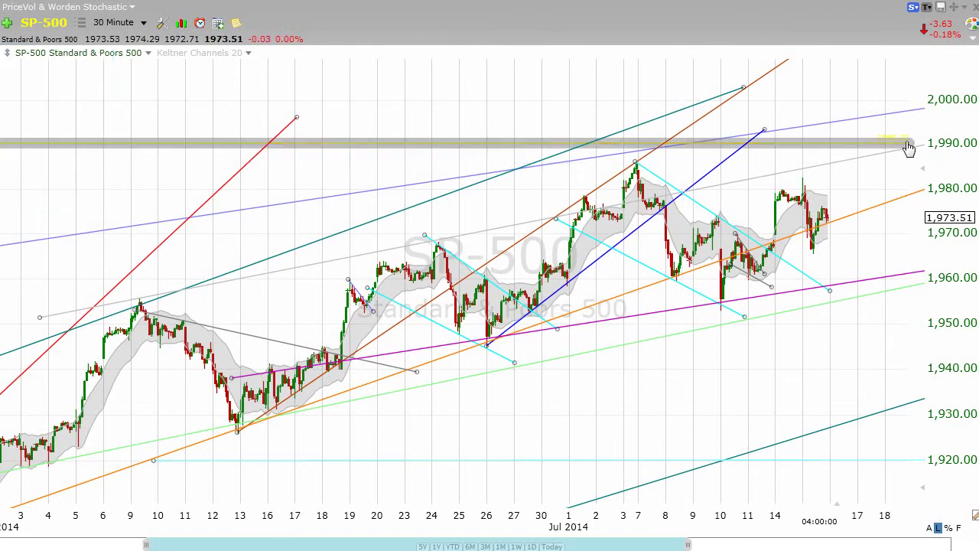
pyautogui.moveTo(904, 149)
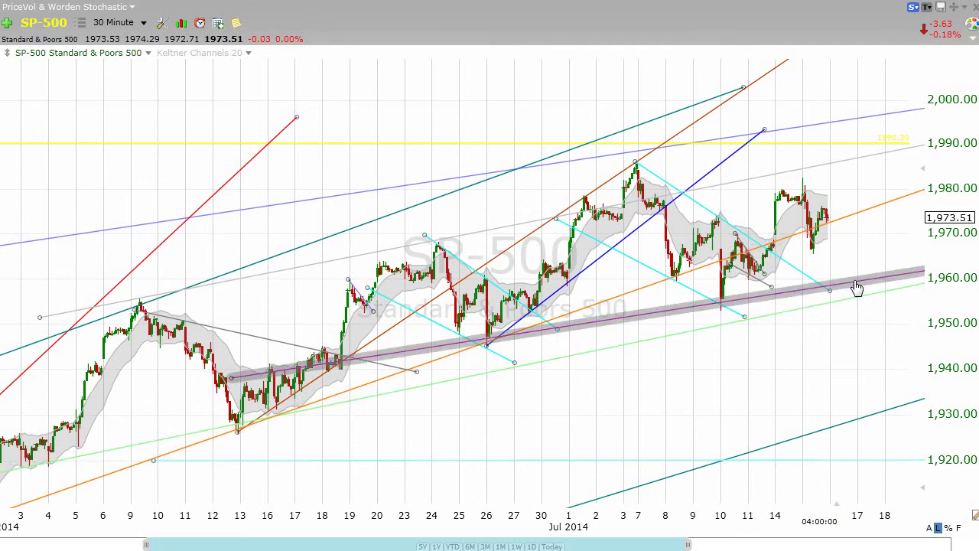
pyautogui.moveTo(857, 287)
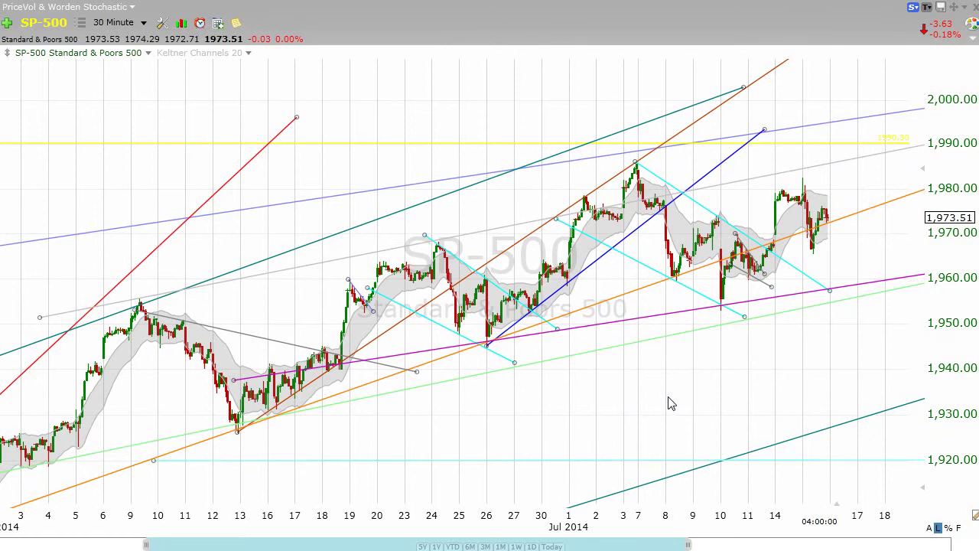
pyautogui.click(115, 22)
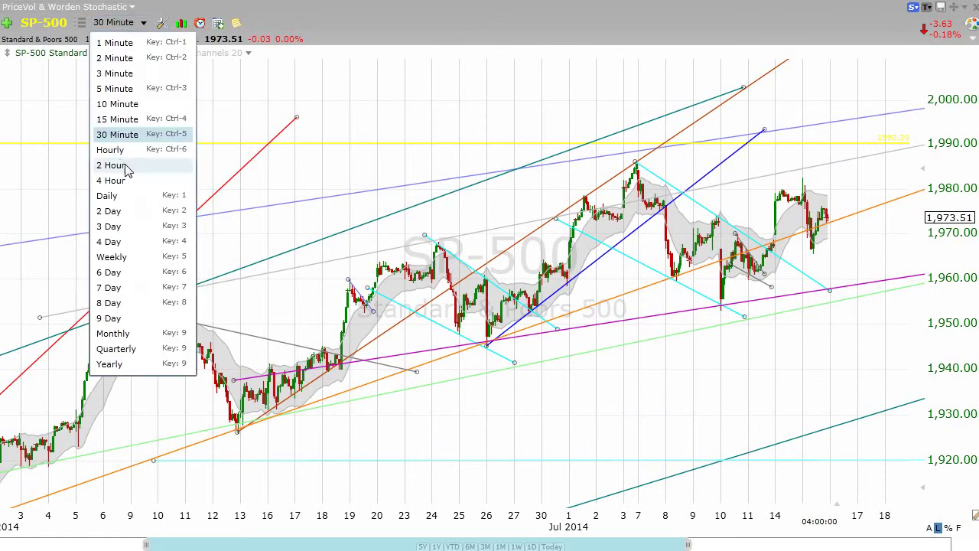
pyautogui.click(111, 150)
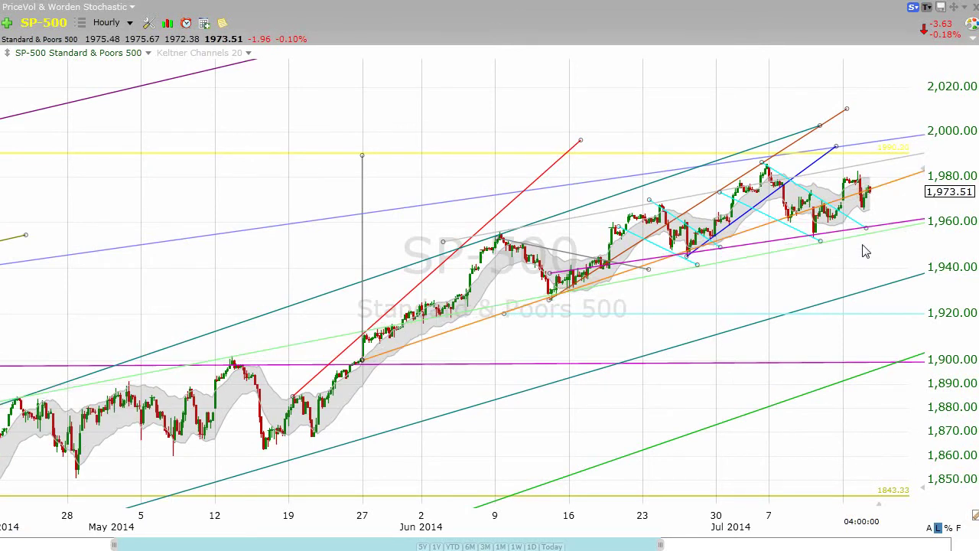
pyautogui.moveTo(888, 240)
pyautogui.click(122, 23)
pyautogui.click(122, 135)
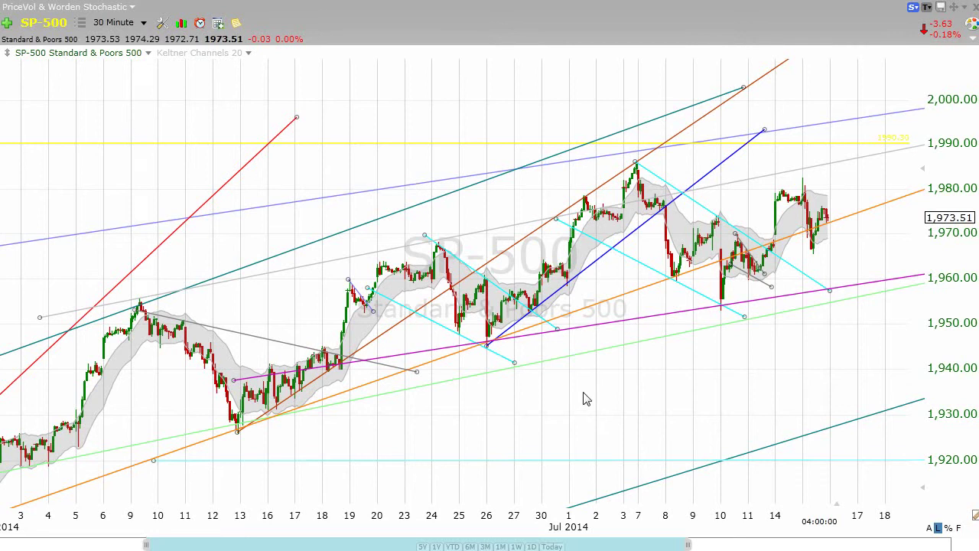
pyautogui.moveTo(652, 319)
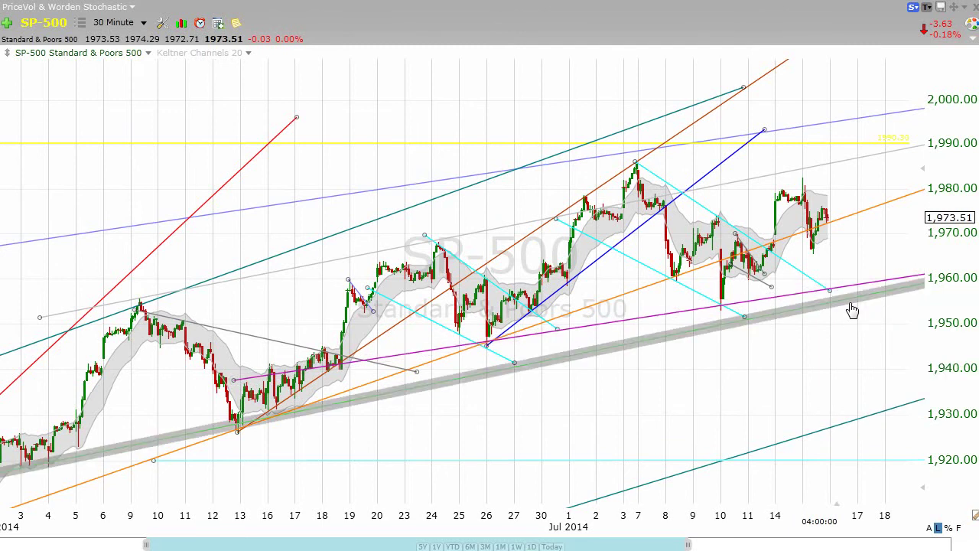
pyautogui.moveTo(856, 310); pyautogui.dragTo(852, 317)
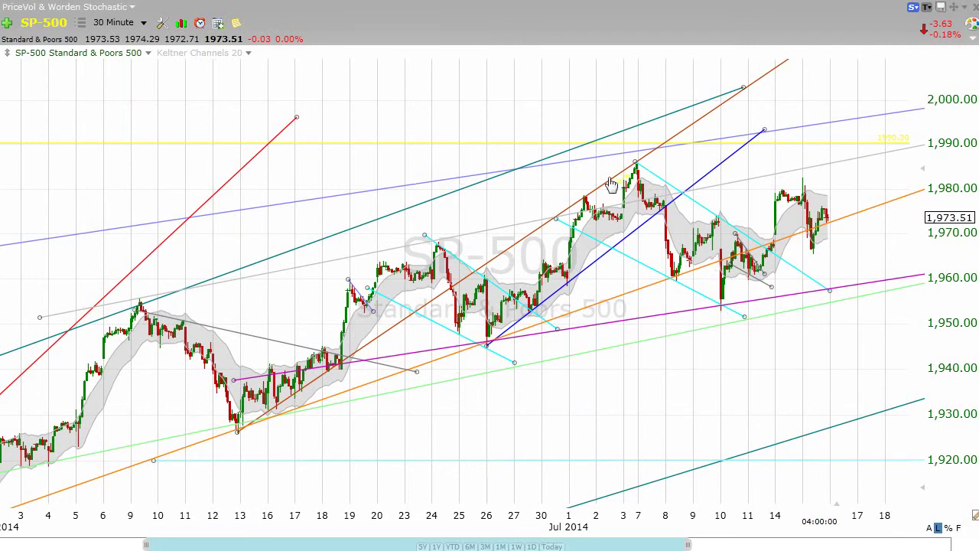
pyautogui.moveTo(637, 163); pyautogui.dragTo(635, 321)
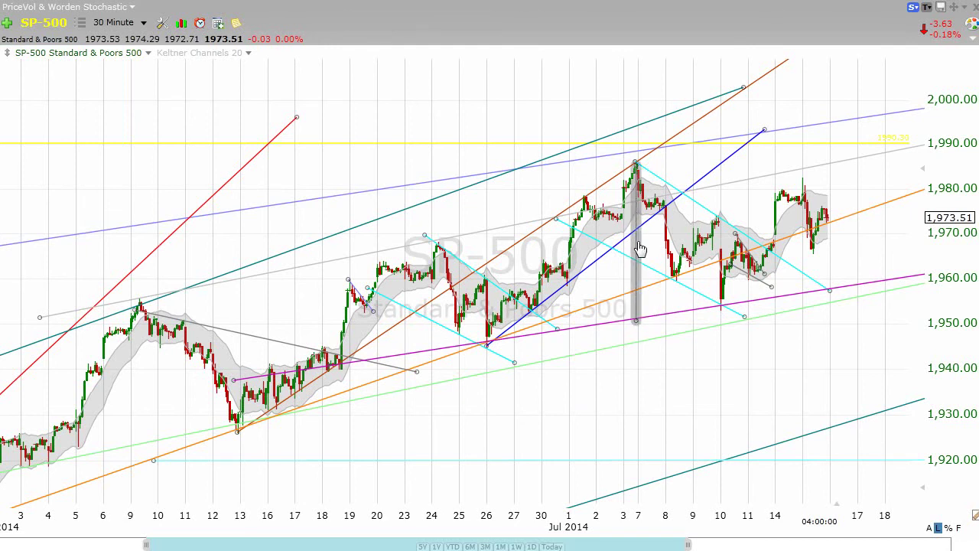
pyautogui.moveTo(639, 245); pyautogui.dragTo(851, 316)
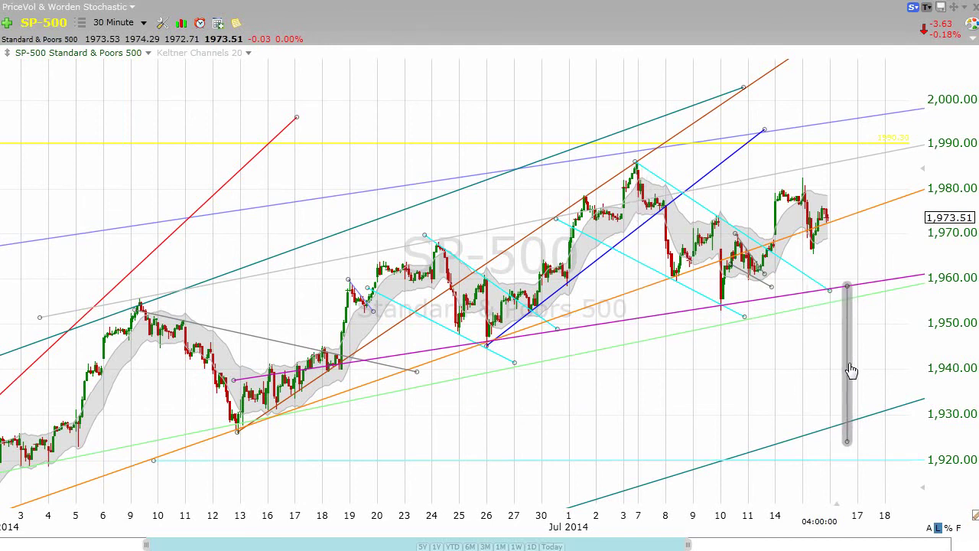
pyautogui.moveTo(853, 372); pyautogui.dragTo(855, 370)
pyautogui.click(888, 442)
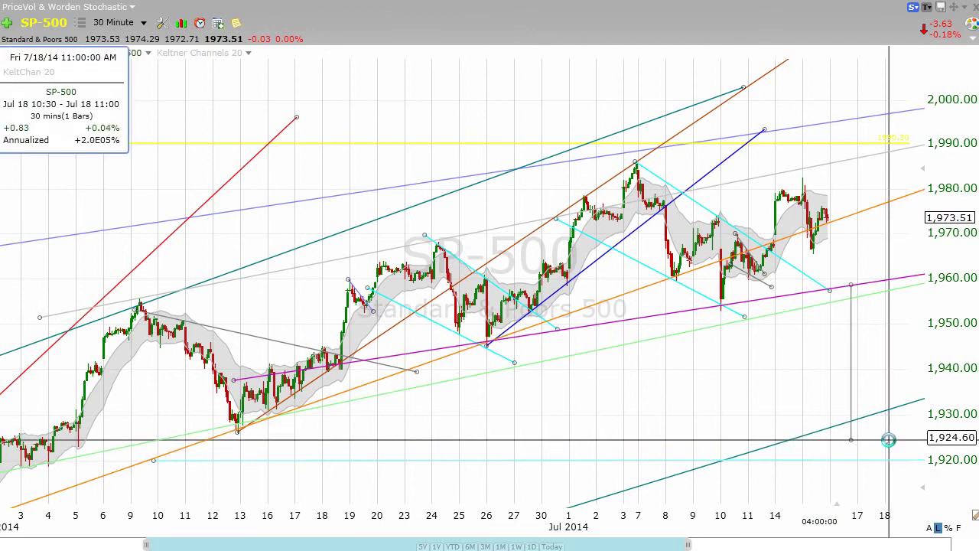
pyautogui.click(889, 441)
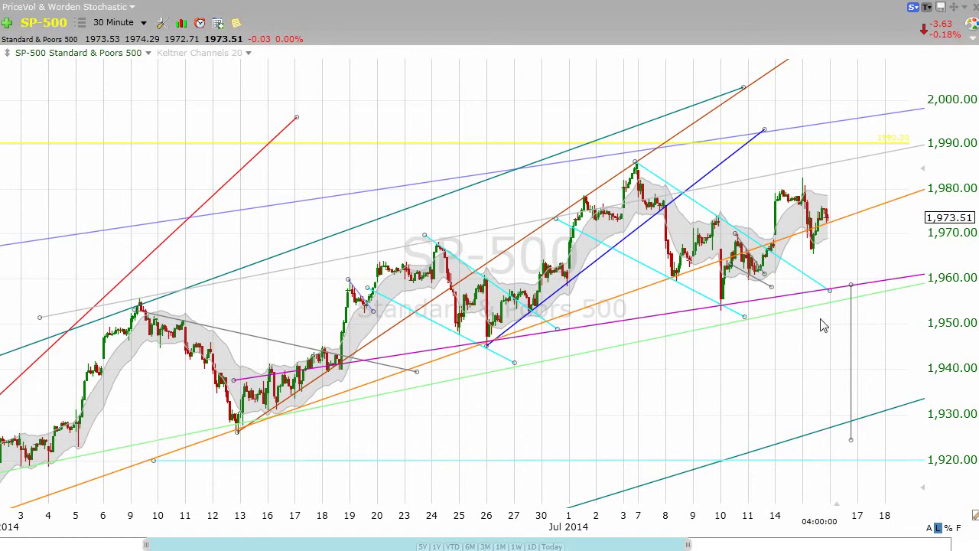
pyautogui.moveTo(846, 358); pyautogui.dragTo(586, 394)
pyautogui.moveTo(584, 389)
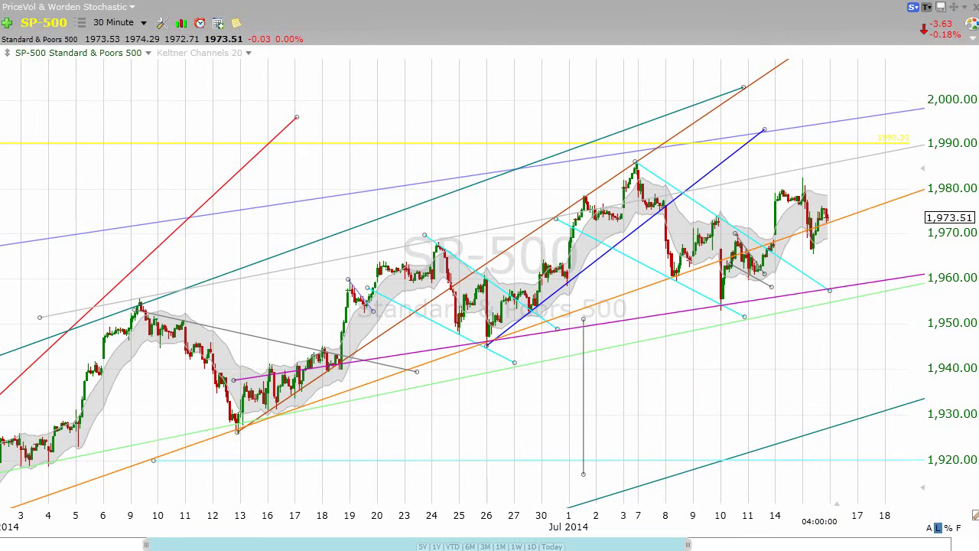
pyautogui.click(588, 427)
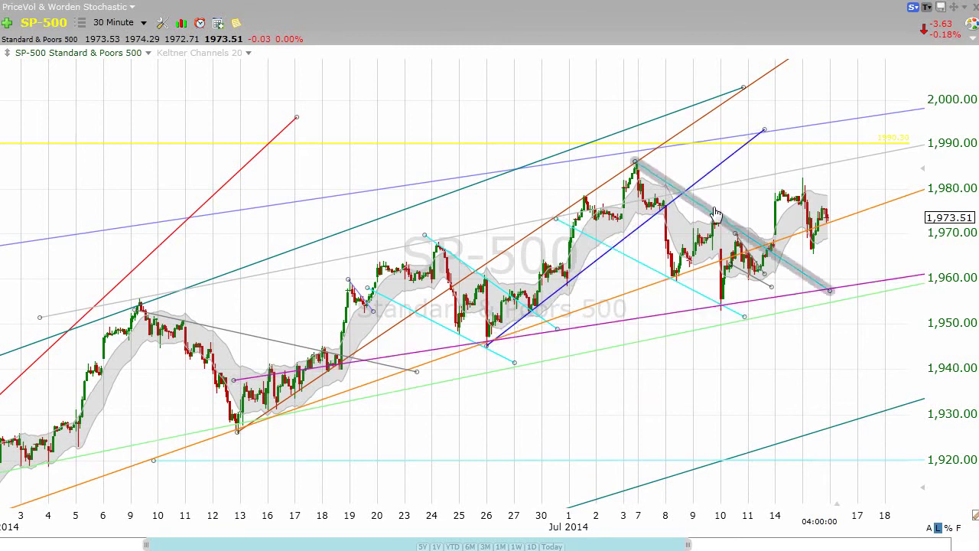
# - Remove the Keltner Channels 20 indicator from the chart
pyautogui.rightClick(239, 56)
pyautogui.click(294, 209)
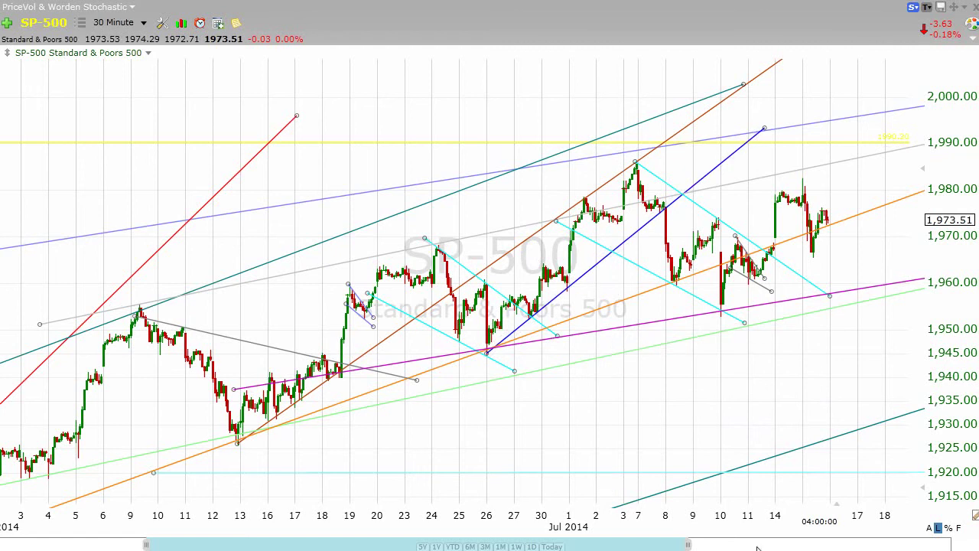
# - Draw a grey trendline across the early-to-mid July highs, ending near 1994.07
pyautogui.moveTo(690, 546); pyautogui.dragTo(707, 545)
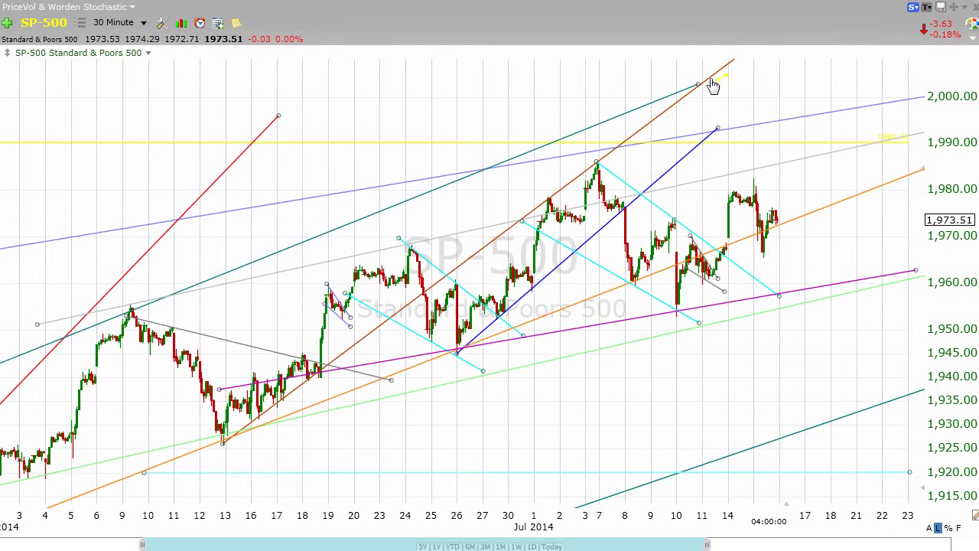
pyautogui.moveTo(605, 252); pyautogui.dragTo(858, 130)
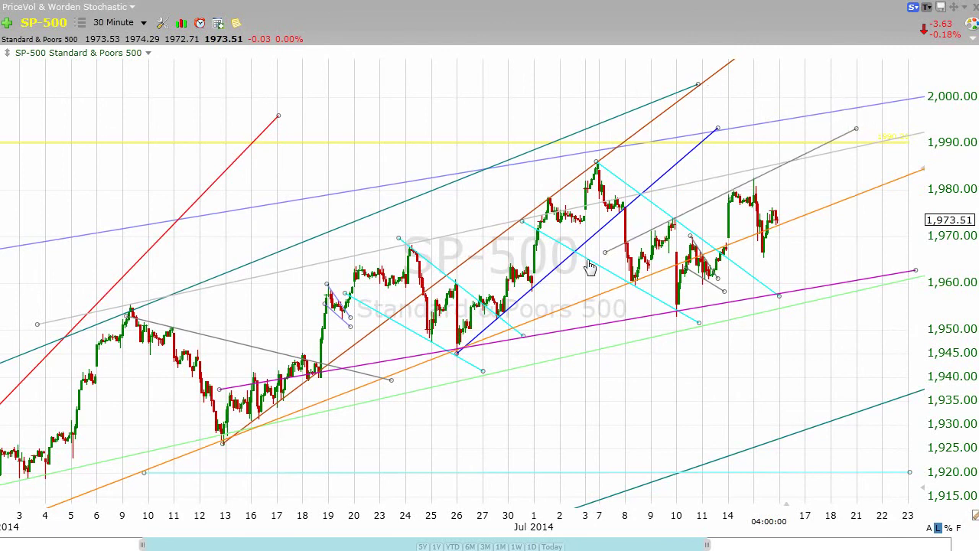
pyautogui.moveTo(598, 260); pyautogui.dragTo(586, 268)
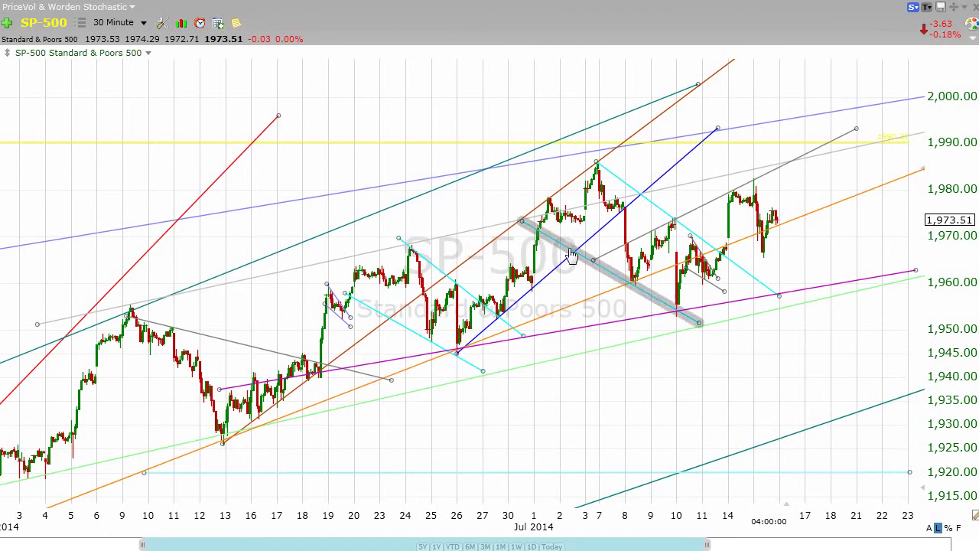
pyautogui.moveTo(481, 262)
pyautogui.moveTo(856, 128); pyautogui.dragTo(856, 128)
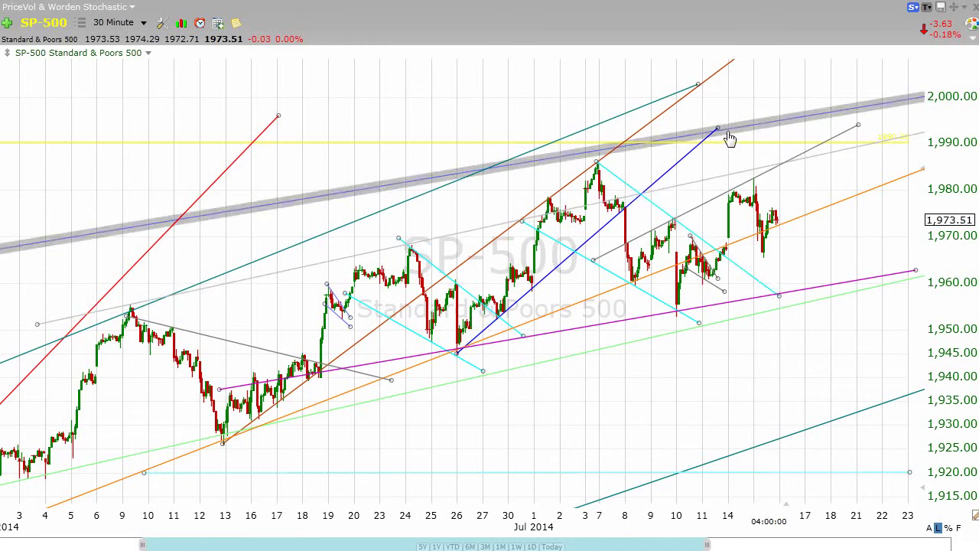
# - Create a parallel copy of the grey trendline and place it beneath the July lows
pyautogui.rightClick(750, 181)
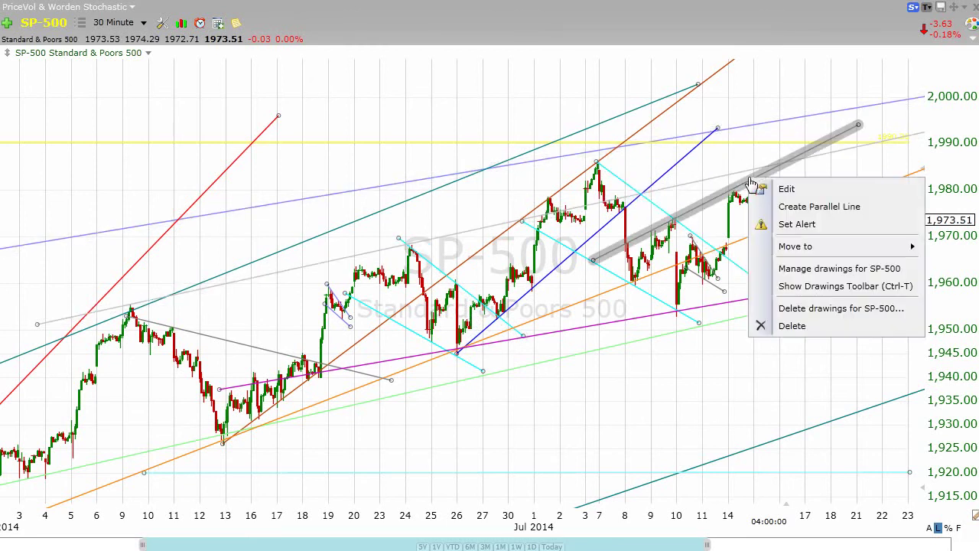
pyautogui.click(836, 207)
pyautogui.moveTo(804, 203); pyautogui.dragTo(837, 222)
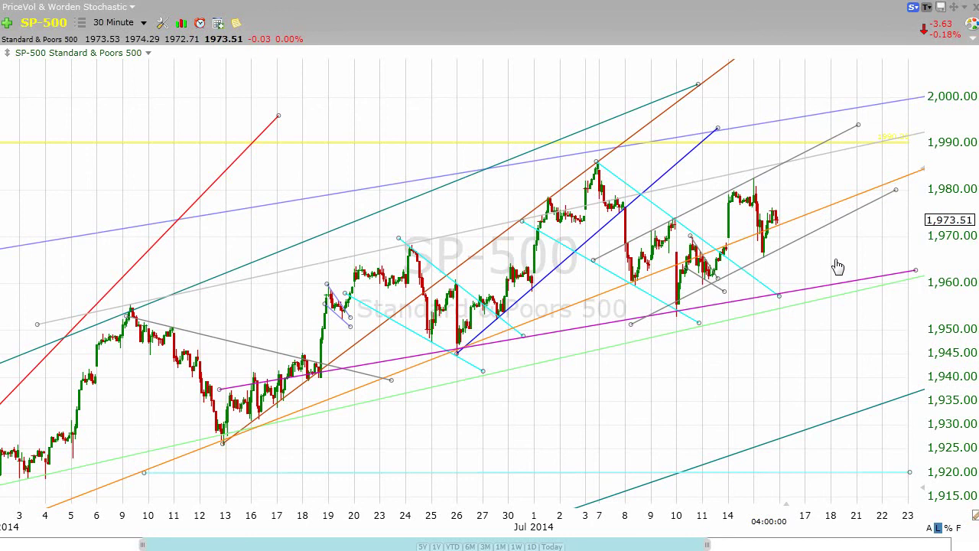
pyautogui.moveTo(824, 232)
pyautogui.mouseDown()
pyautogui.moveTo(856, 262)
pyautogui.moveTo(694, 205)
pyautogui.mouseUp()
pyautogui.rightClick(694, 206)
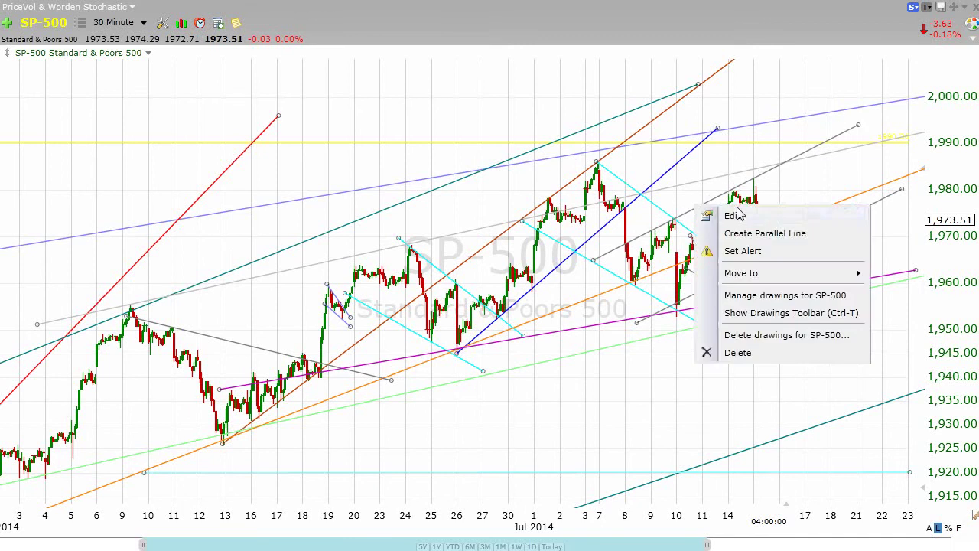
# - Change the upper channel line's color to dark green
pyautogui.click(772, 218)
pyautogui.click(928, 254)
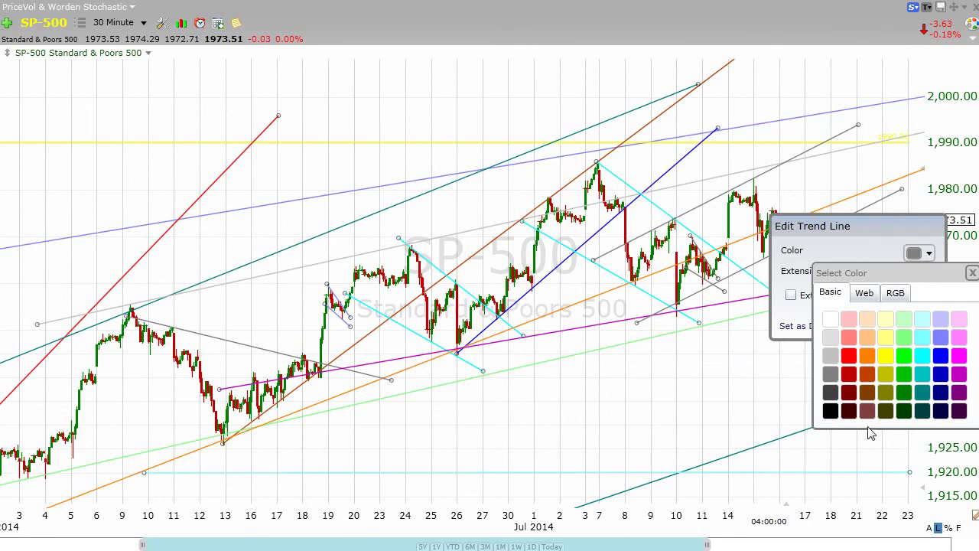
pyautogui.click(904, 392)
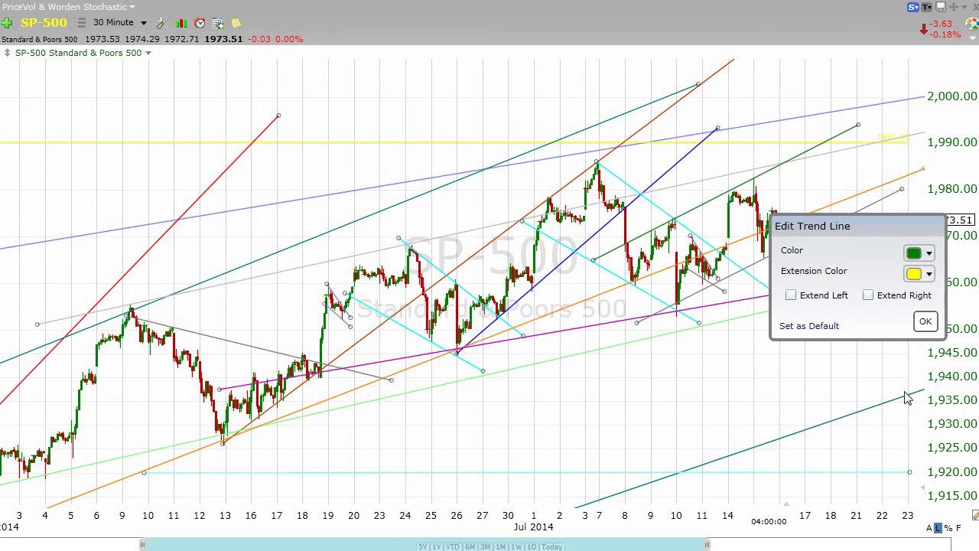
pyautogui.click(927, 324)
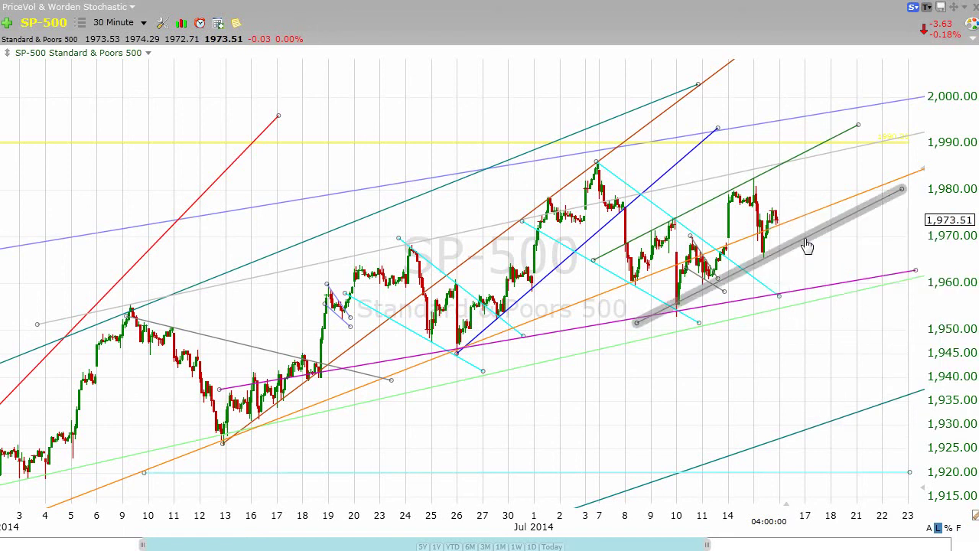
# - Change the lower channel line's color to dark green as well
pyautogui.rightClick(807, 243)
pyautogui.click(857, 255)
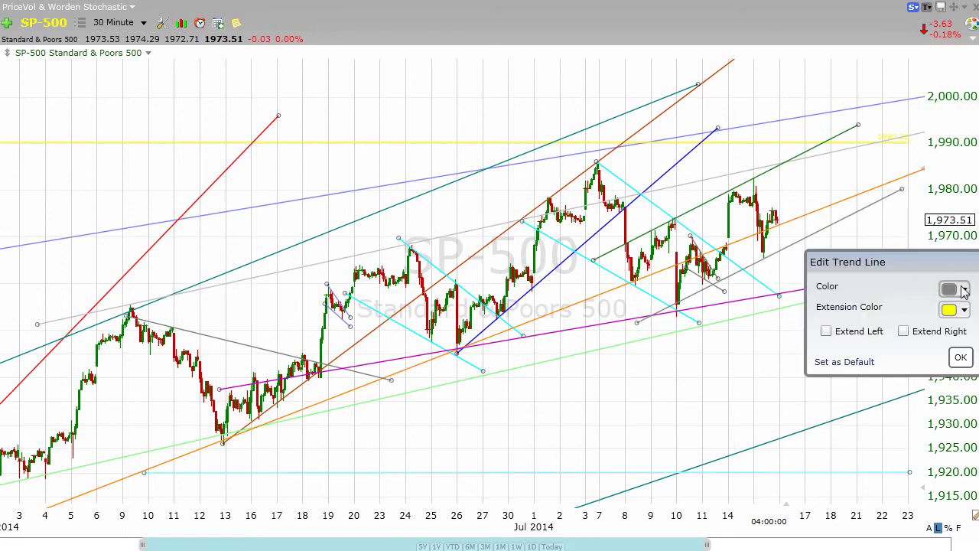
pyautogui.click(964, 290)
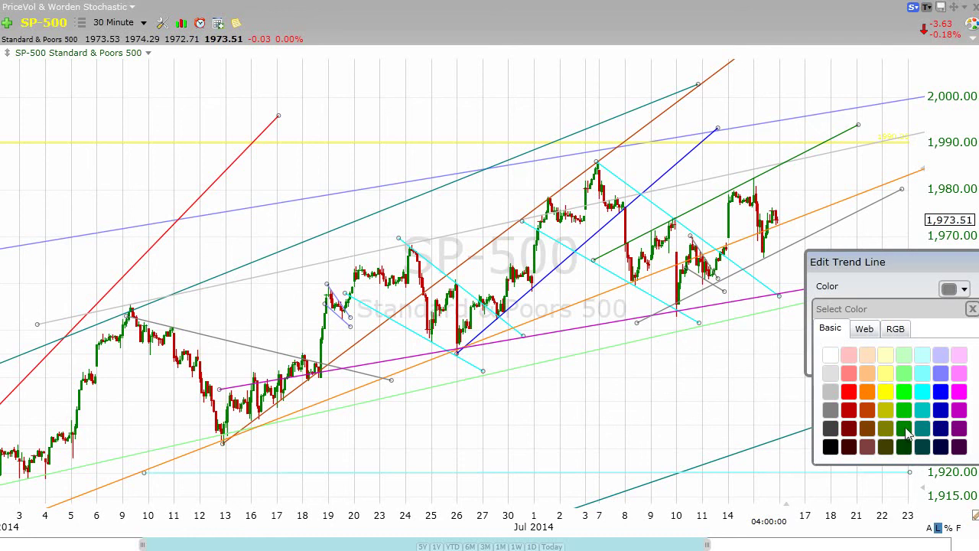
pyautogui.click(907, 434)
pyautogui.click(957, 357)
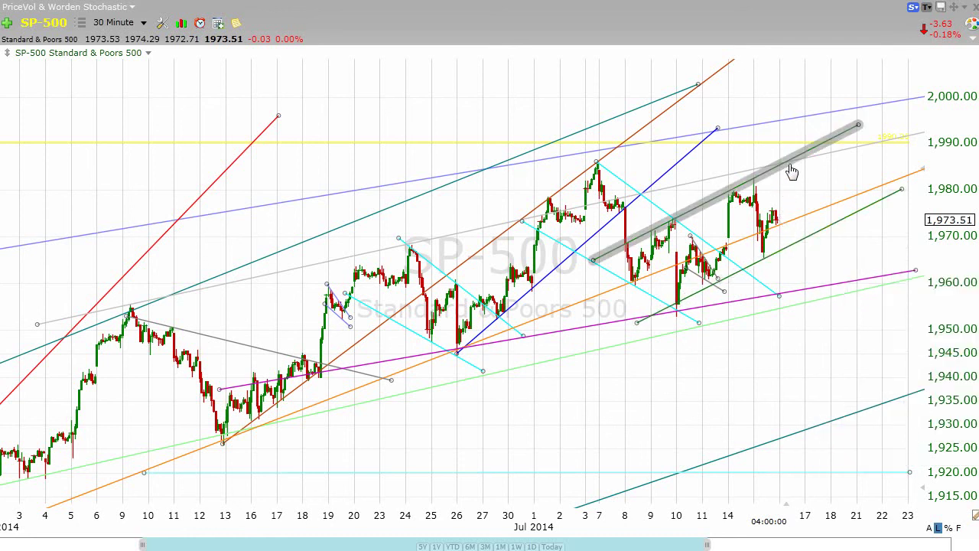
# - Check the green channel lines' info boxes, then bring up the chart interval list
pyautogui.moveTo(793, 170)
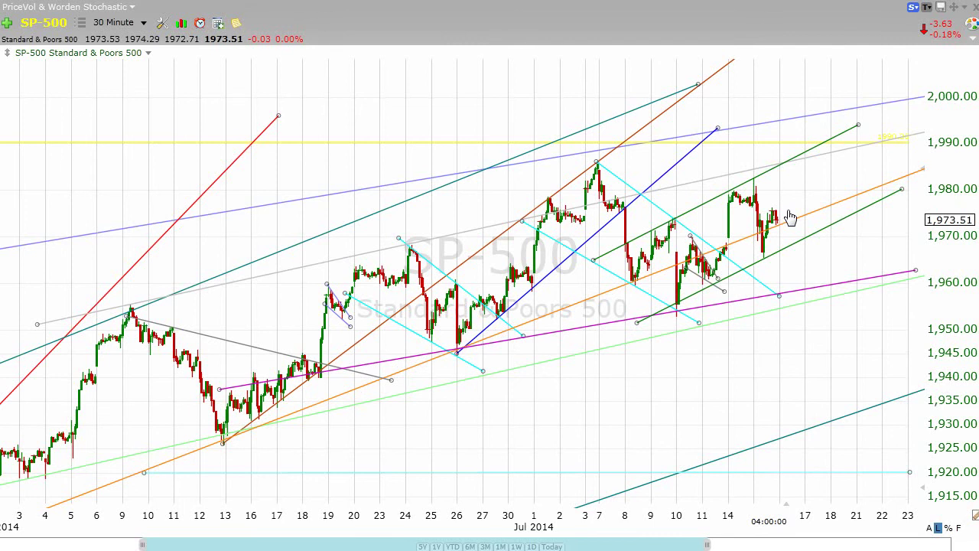
pyautogui.moveTo(805, 247)
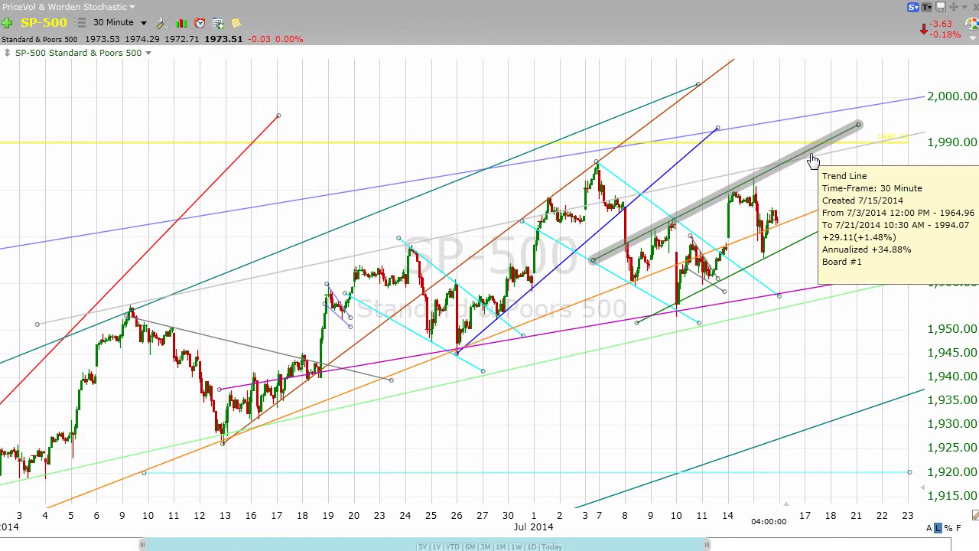
pyautogui.moveTo(868, 211)
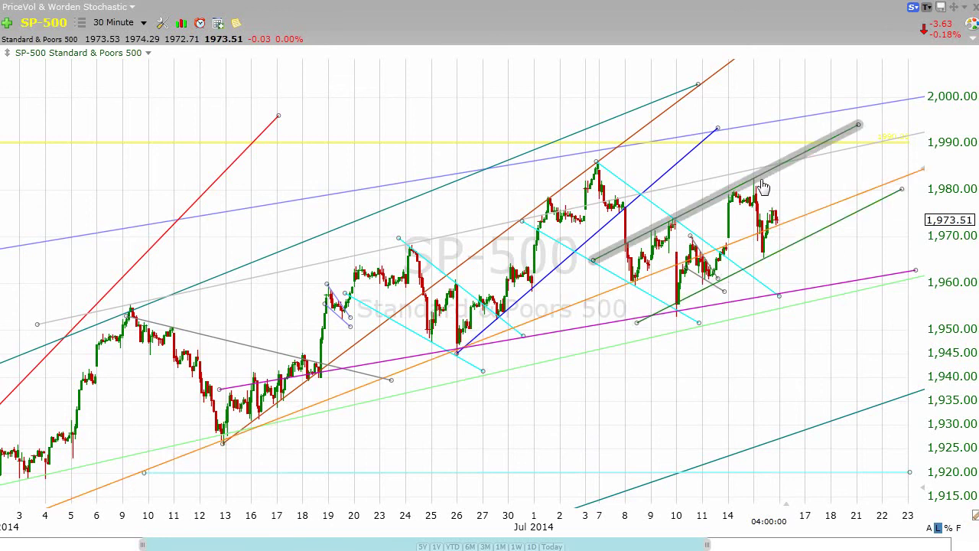
pyautogui.click(122, 23)
# - Switch to 10-minute bars and pan back to view the green channel
pyautogui.click(141, 107)
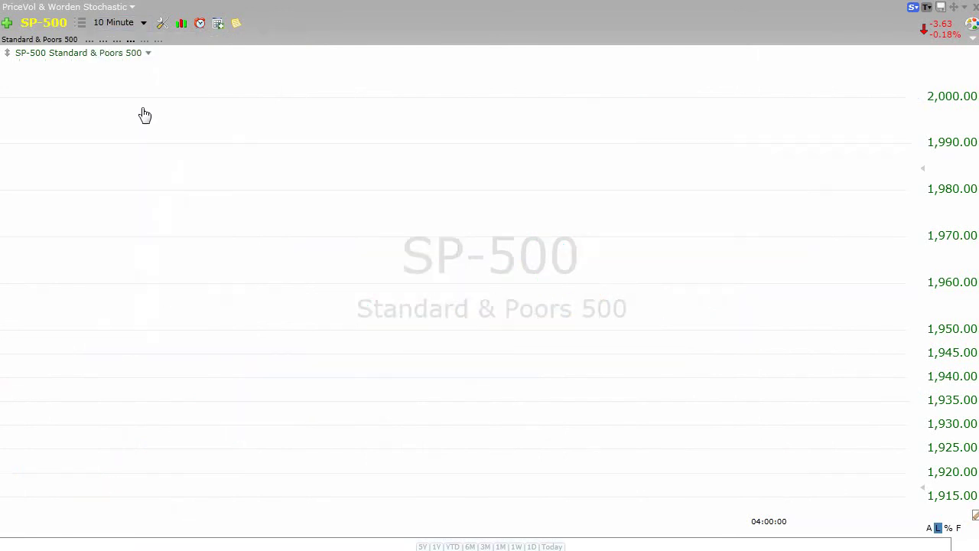
pyautogui.moveTo(683, 547); pyautogui.dragTo(496, 548)
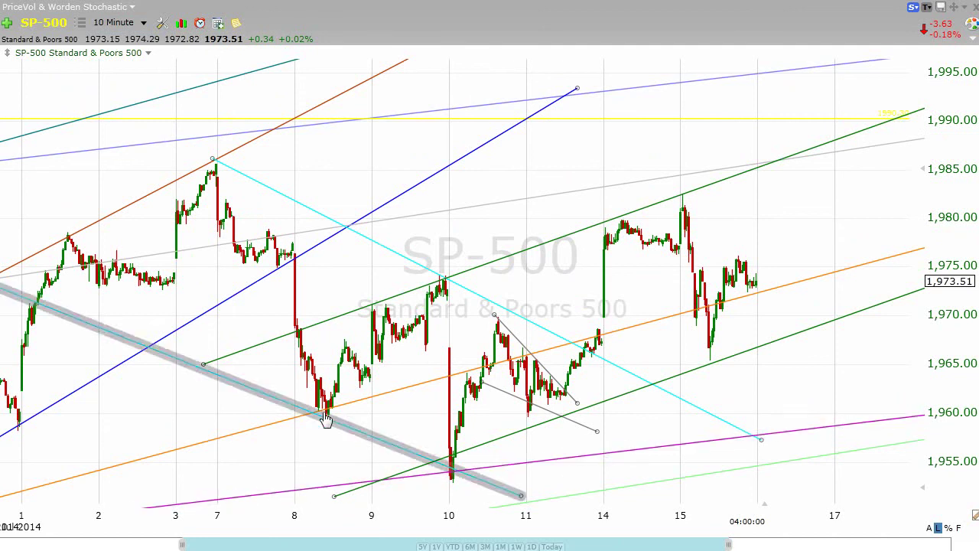
pyautogui.moveTo(329, 415)
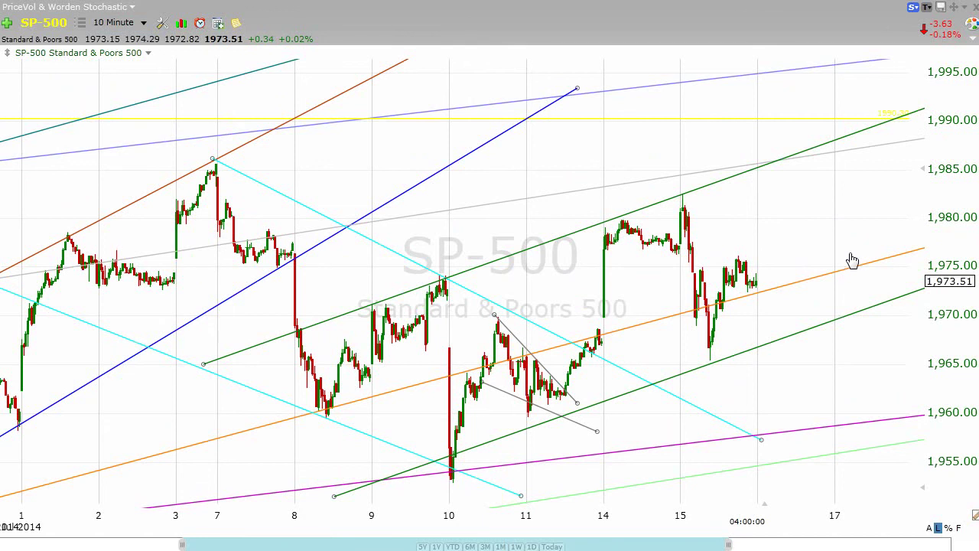
# - Return to 30-minute bars and widen the range to show June through late July
pyautogui.click(121, 23)
pyautogui.click(122, 135)
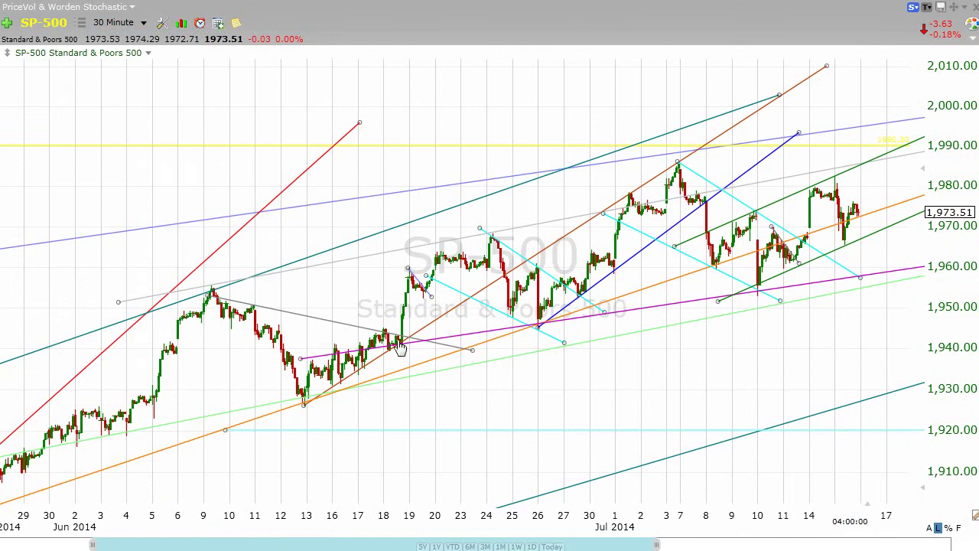
pyautogui.moveTo(658, 546); pyautogui.dragTo(691, 546)
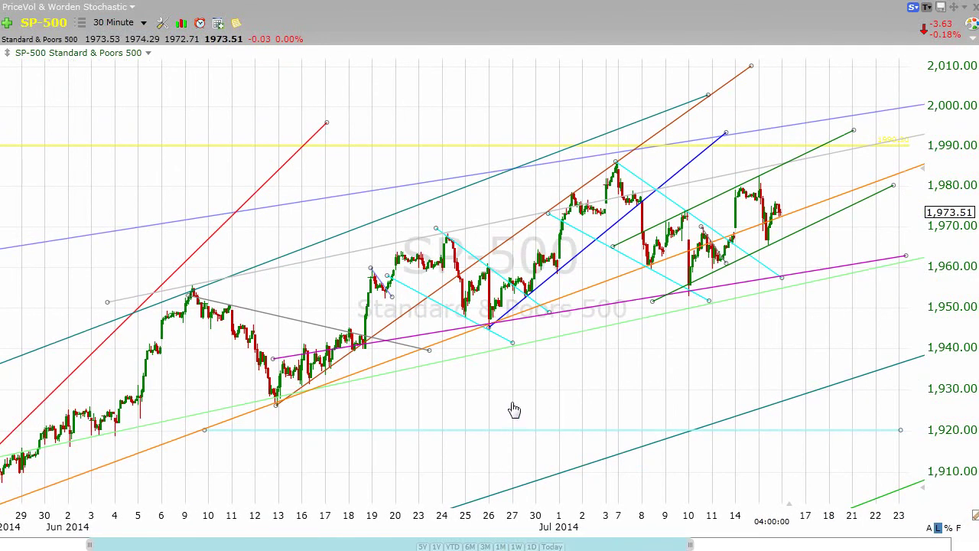